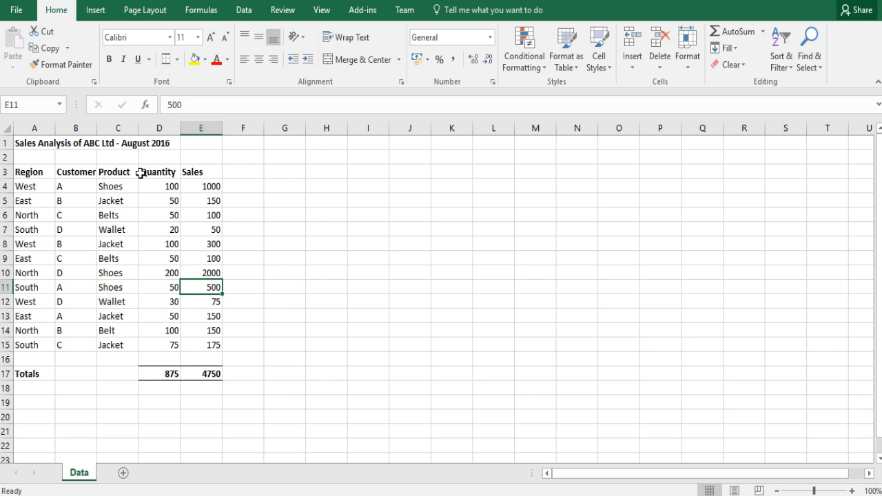
# Create a PivotTable on a new worksheet from the sales data range A3:E15, headers included.
pyautogui.click(42, 173)
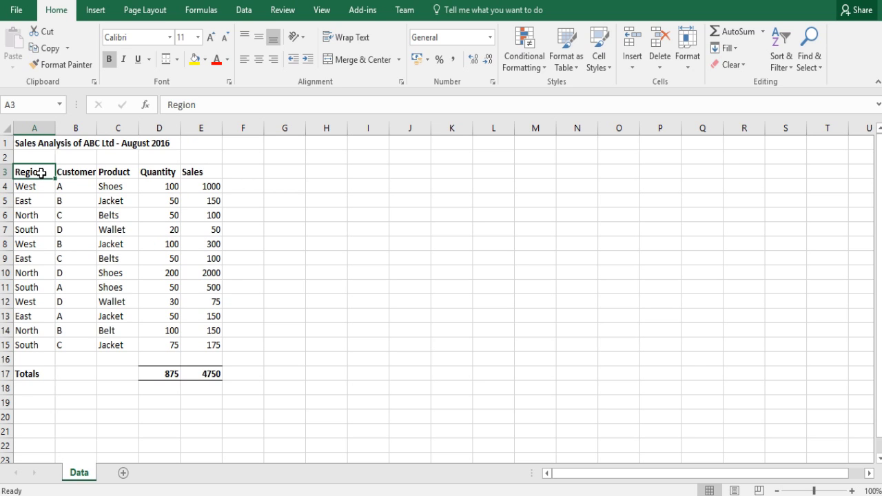
pyautogui.hotkey('shift', 'Right')
pyautogui.hotkey('shift', 'Right')
pyautogui.hotkey('shift', 'Right')
pyautogui.hotkey('shift', 'Right')
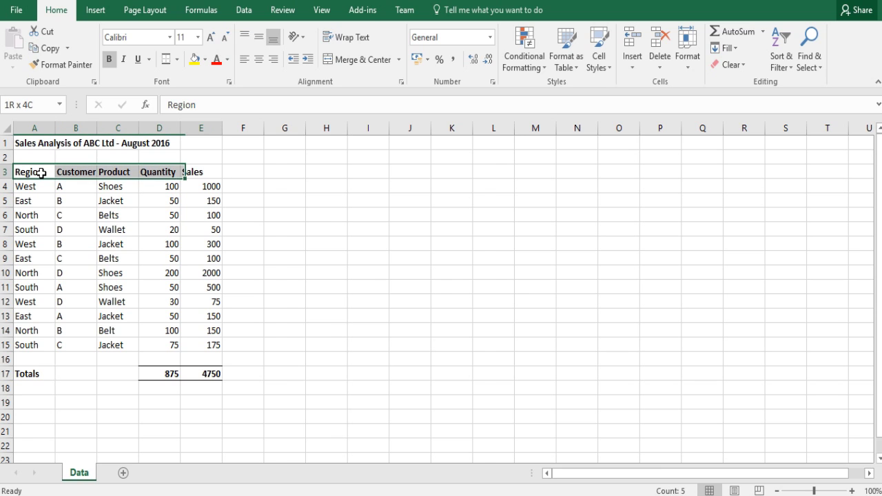
pyautogui.hotkey('shift', 'Down')
pyautogui.hotkey('shift', 'Down')
pyautogui.hotkey('shift', 'Down')
pyautogui.hotkey('shift', 'Down')
pyautogui.hotkey('shift', 'Down')
pyautogui.hotkey('shift', 'Down')
pyautogui.hotkey('shift', 'Down')
pyautogui.hotkey('shift', 'Down')
pyautogui.hotkey('shift', 'Down')
pyautogui.hotkey('shift', 'Down')
pyautogui.hotkey('shift', 'Down')
pyautogui.hotkey('shift', 'Down')
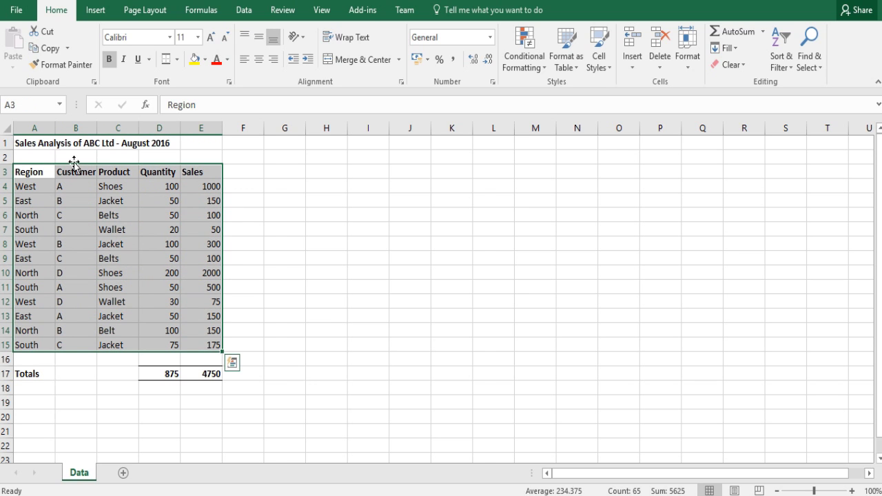
pyautogui.click(95, 14)
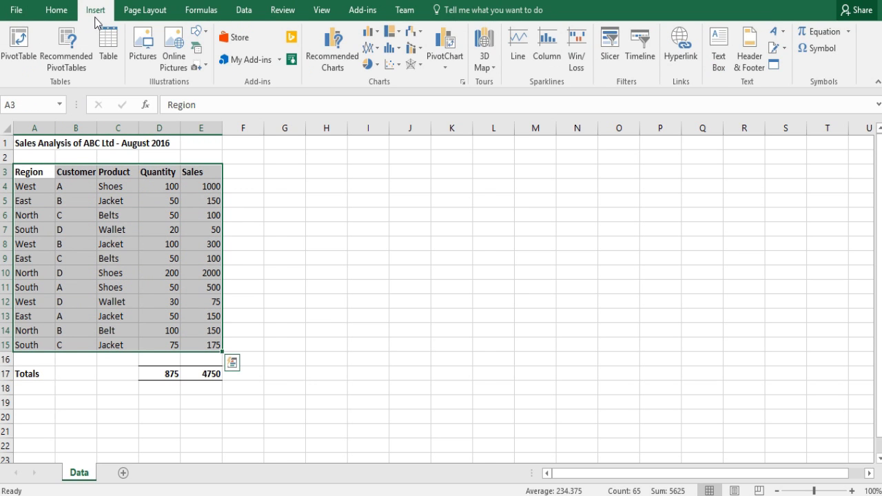
pyautogui.click(18, 50)
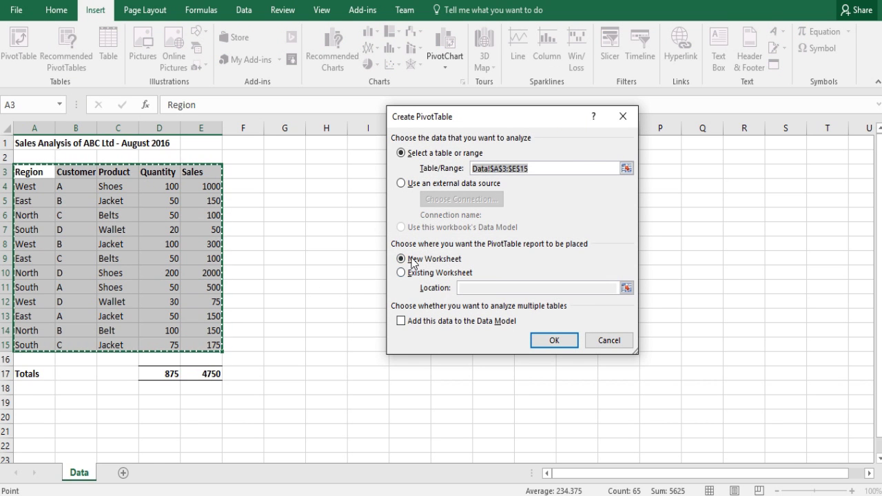
pyautogui.click(554, 340)
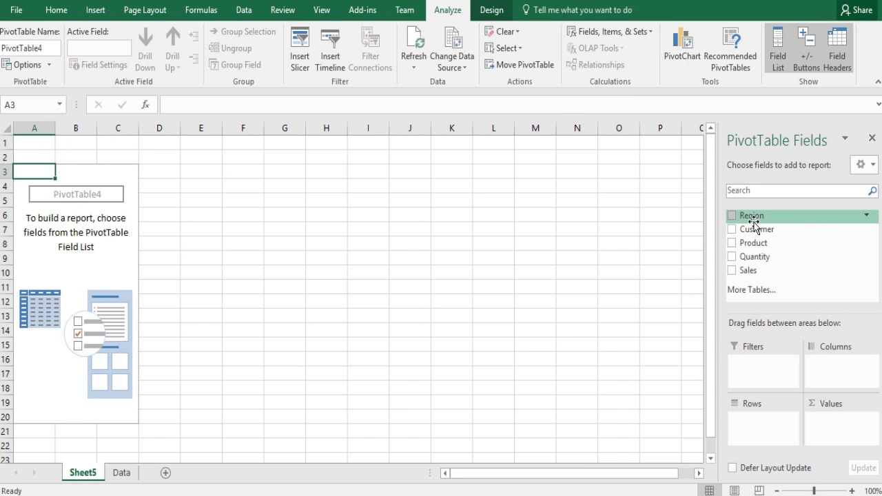
# Add Region and Customer as PivotTable rows, with Quantity and Sales as summed values.
pyautogui.moveTo(753, 222); pyautogui.dragTo(754, 420)
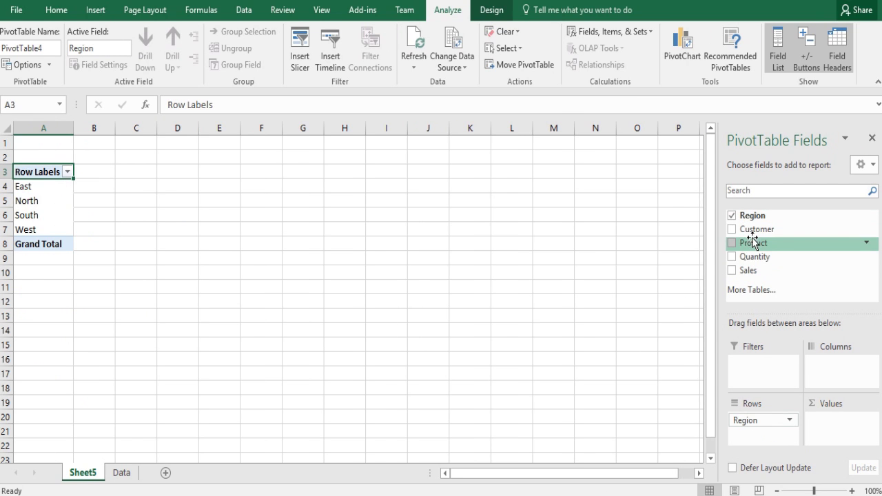
pyautogui.moveTo(754, 231); pyautogui.dragTo(769, 445)
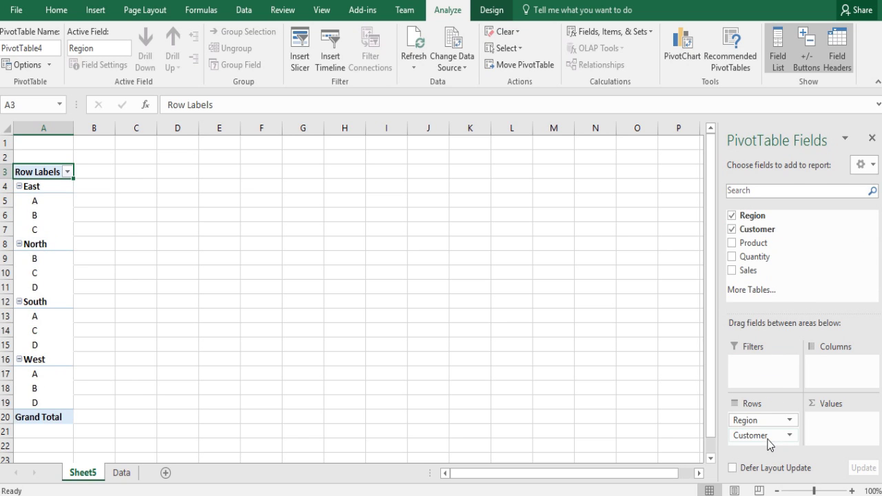
pyautogui.moveTo(753, 258); pyautogui.dragTo(825, 419)
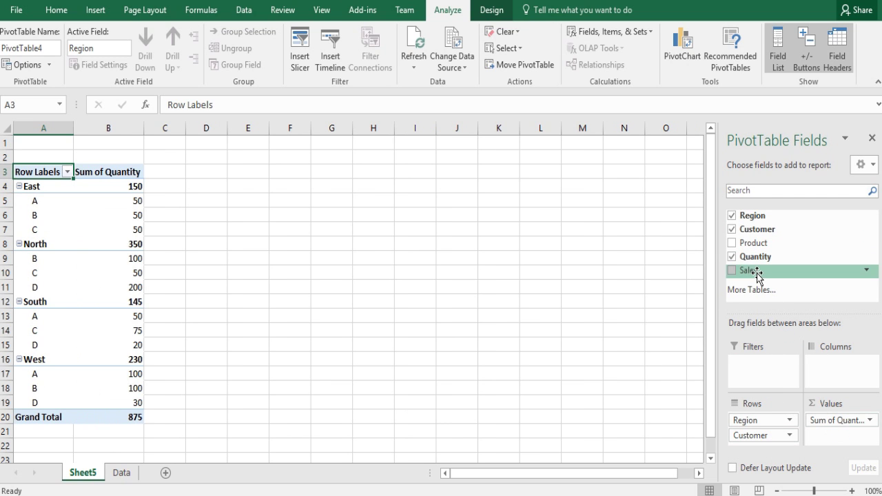
pyautogui.moveTo(756, 276); pyautogui.dragTo(840, 441)
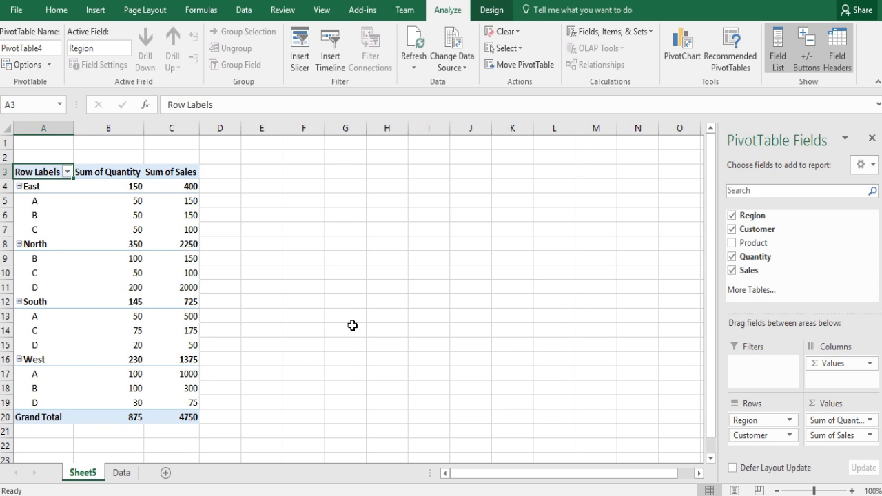
# Insert a Line PivotChart based on the PivotTable and extend its upper edge to row 3.
pyautogui.moveTo(126, 248)
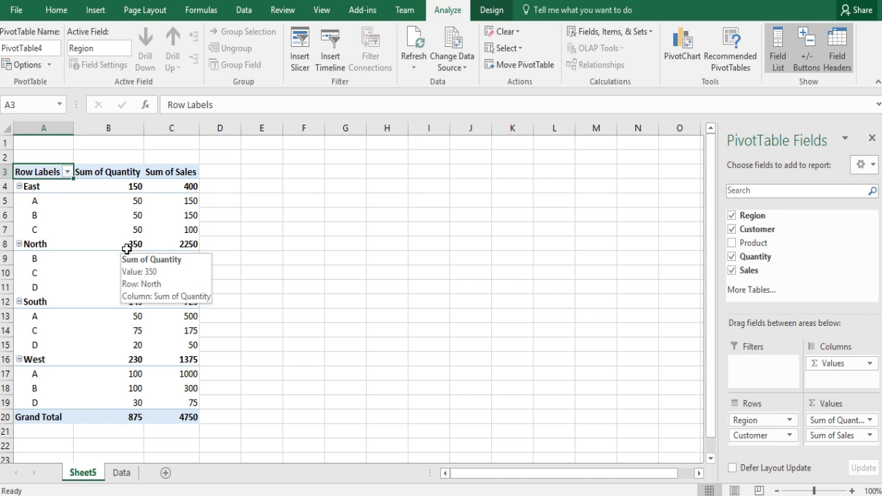
pyautogui.click(43, 187)
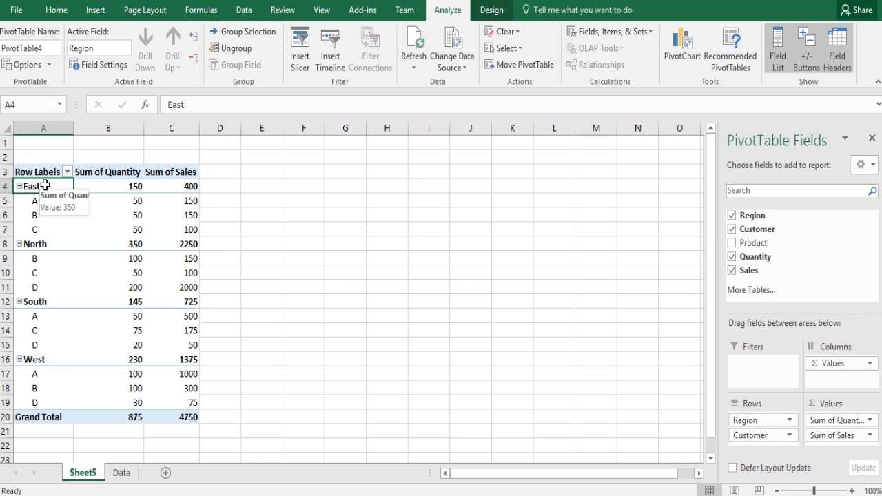
pyautogui.click(95, 12)
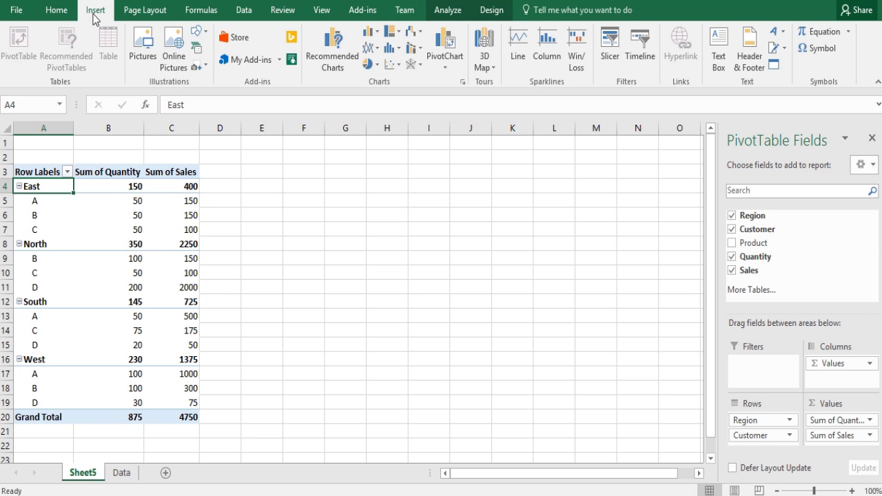
pyautogui.click(446, 70)
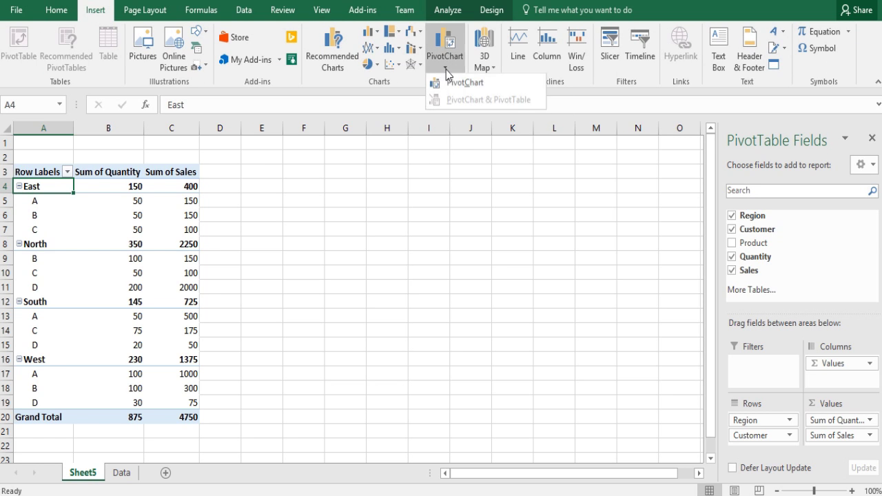
pyautogui.click(456, 84)
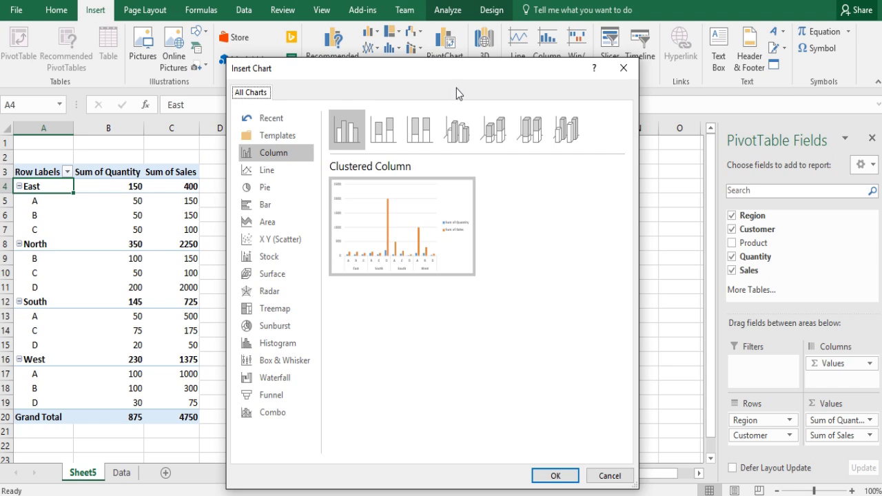
pyautogui.click(266, 169)
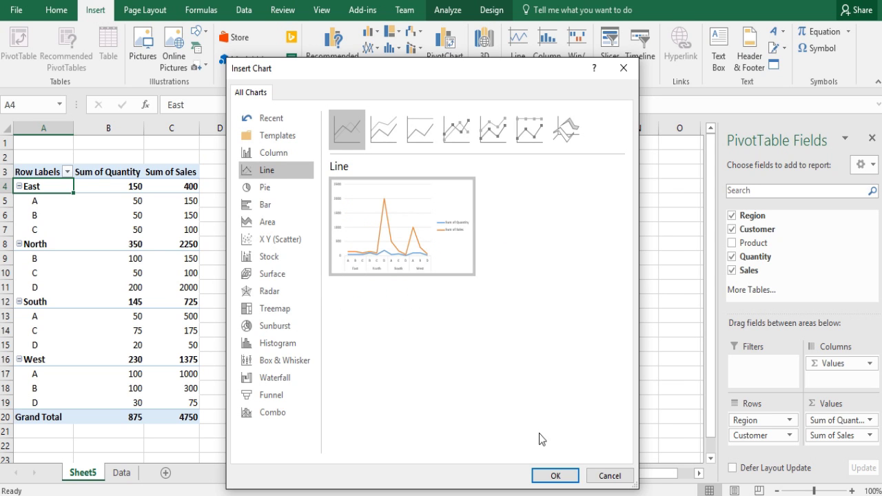
pyautogui.click(554, 475)
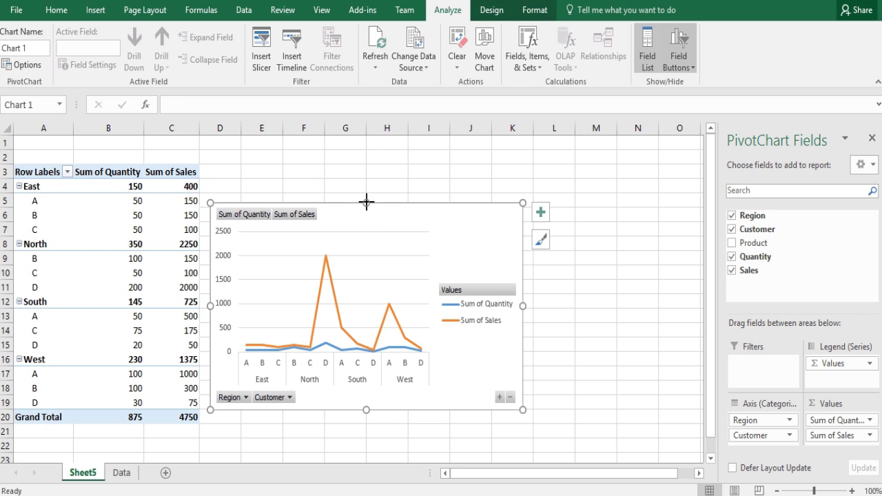
pyautogui.moveTo(364, 199); pyautogui.dragTo(361, 168)
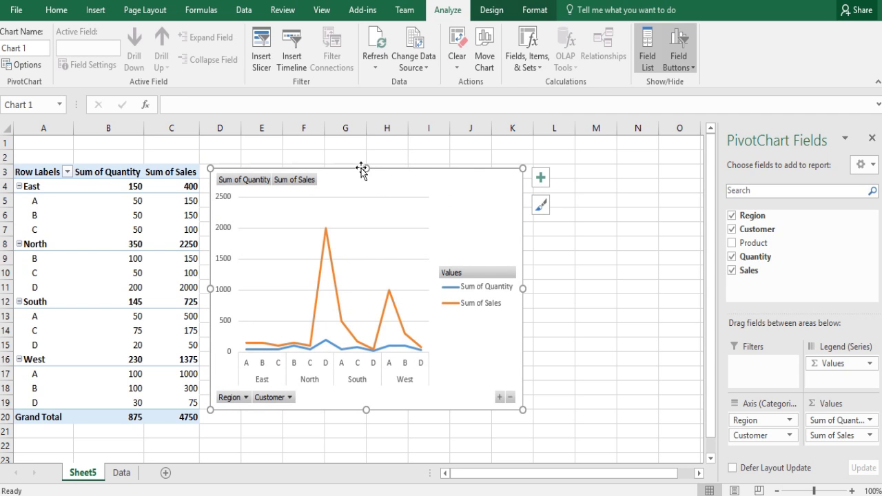
# Set the Sales value in cell E10 of the Data sheet to 1 and refresh the PivotTable on Sheet5.
pyautogui.click(121, 473)
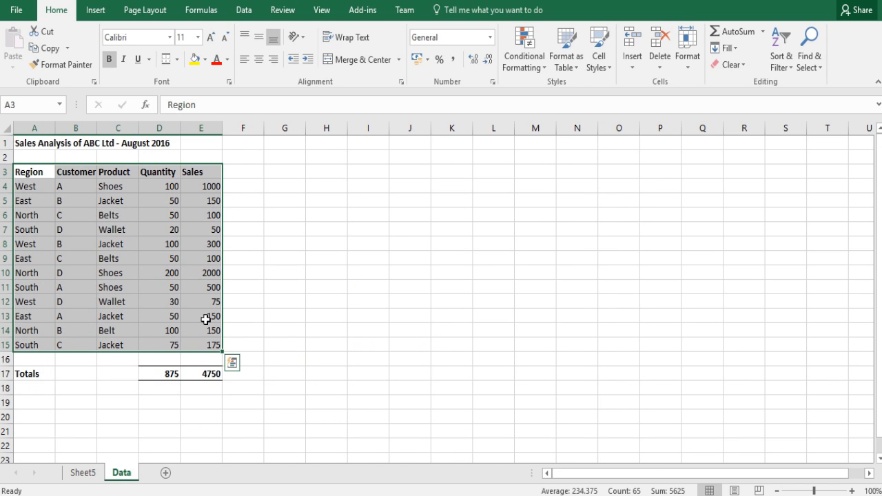
pyautogui.click(201, 272)
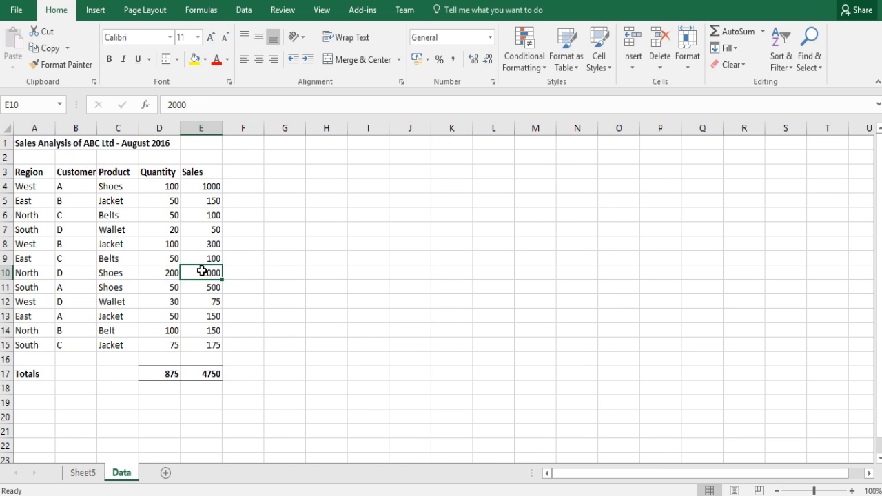
pyautogui.write('1')
pyautogui.press('Return')
pyautogui.click(83, 473)
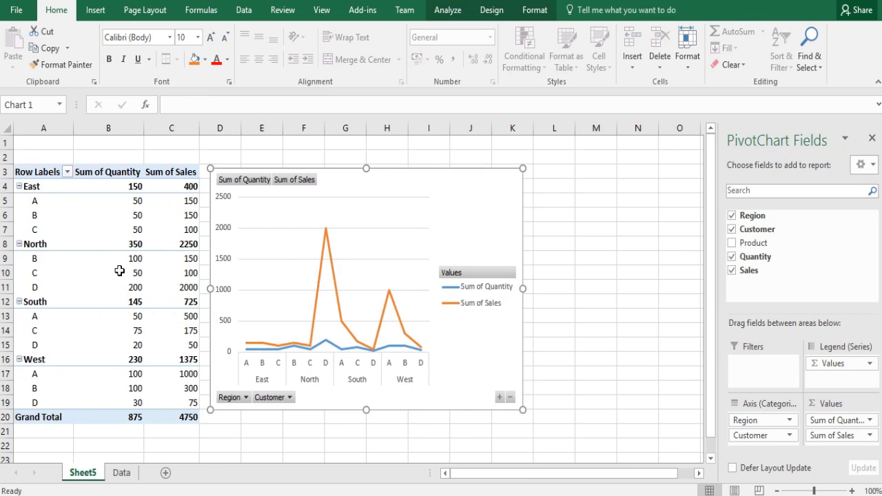
pyautogui.rightClick(120, 271)
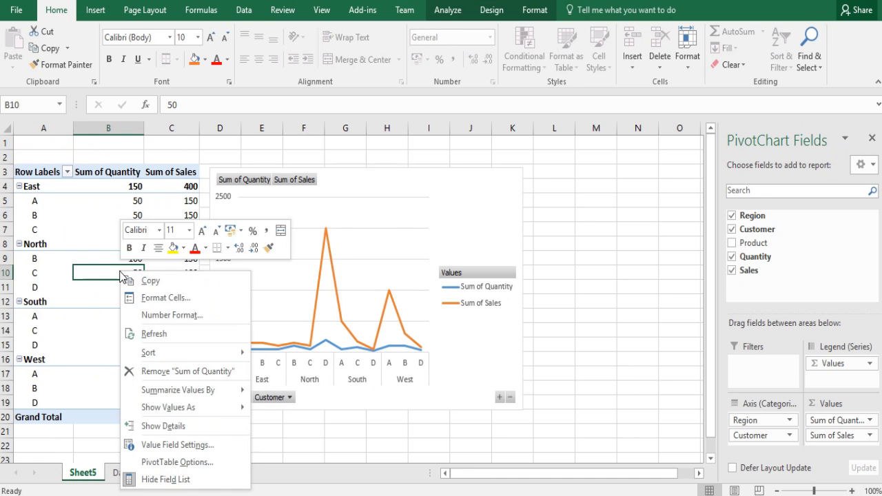
pyautogui.click(153, 334)
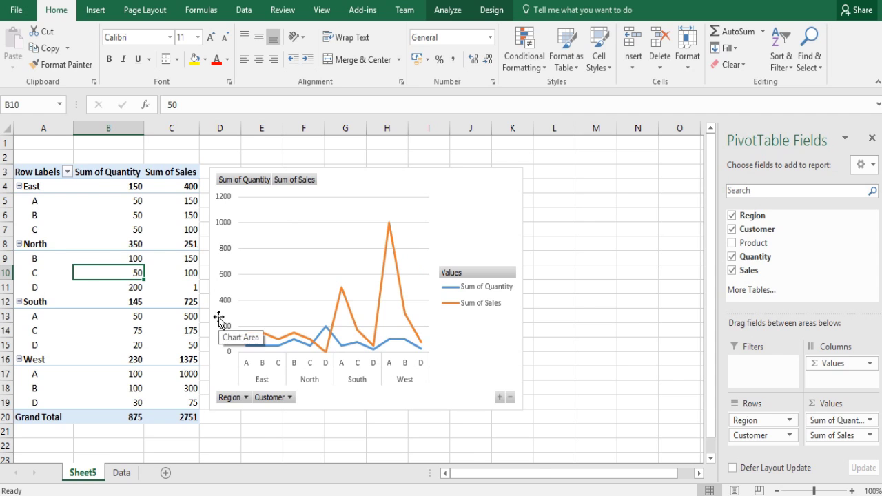
# Set cell E10 on the Data sheet back to 2000 and refresh the PivotTable on Sheet5 again.
pyautogui.click(120, 473)
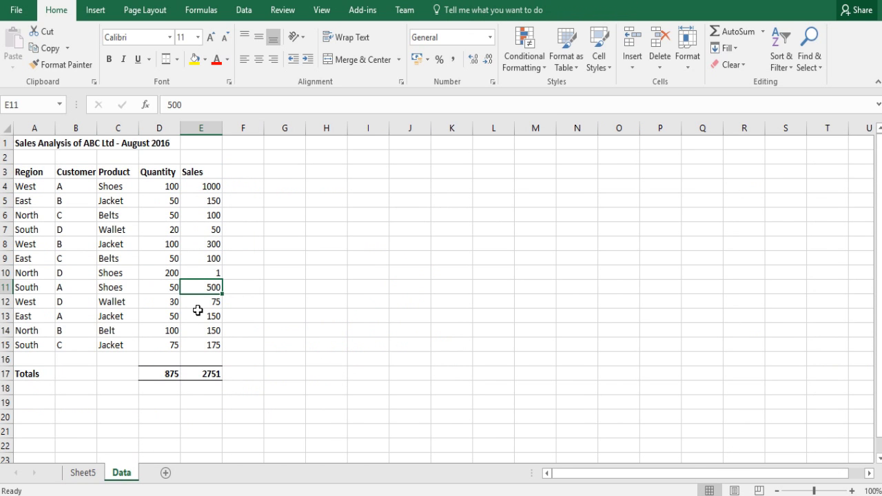
pyautogui.write('2')
pyautogui.press('Escape')
pyautogui.press('Up')
pyautogui.write('2000')
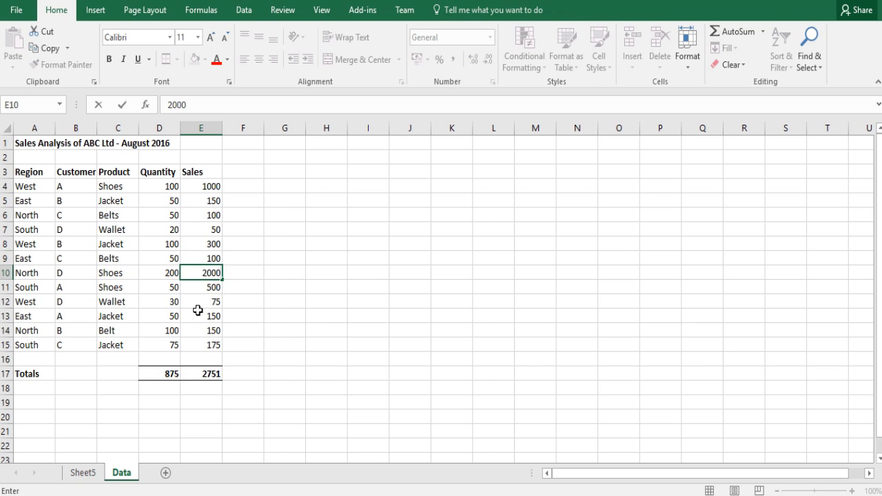
pyautogui.press('Return')
pyautogui.click(85, 474)
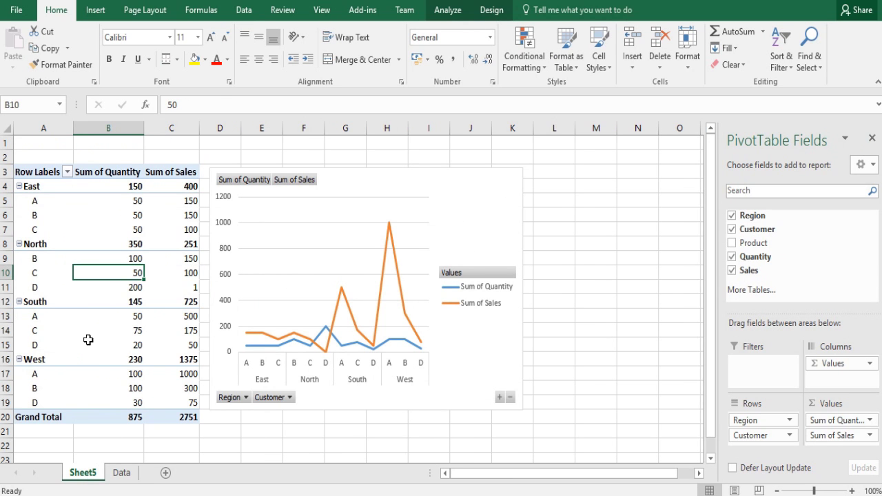
pyautogui.rightClick(88, 315)
pyautogui.click(120, 163)
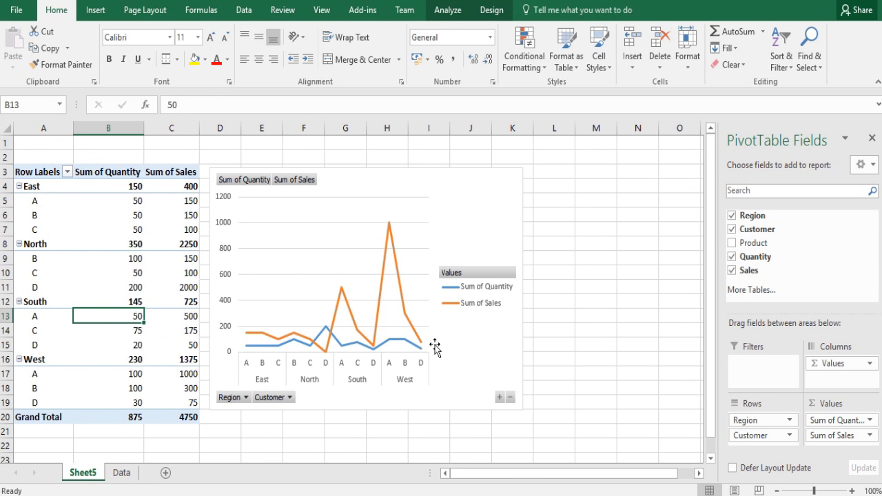
# Filter the PivotChart's Region field to show only East.
pyautogui.click(245, 398)
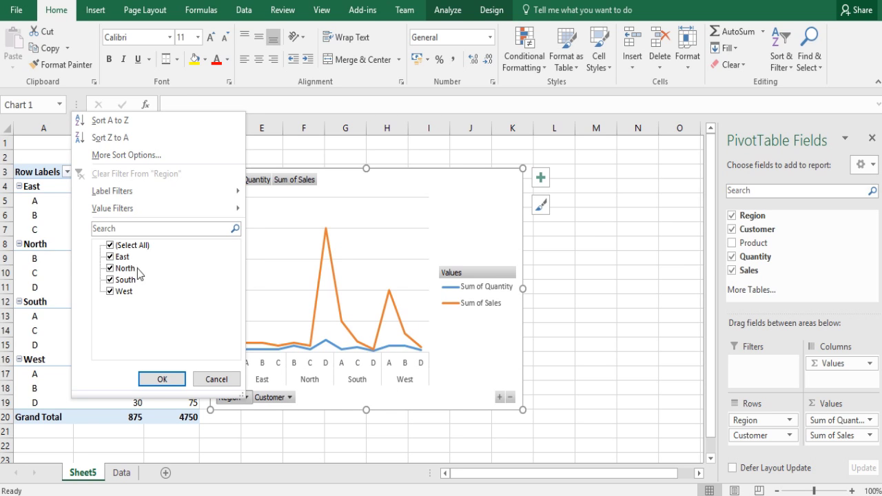
pyautogui.click(110, 246)
pyautogui.click(111, 258)
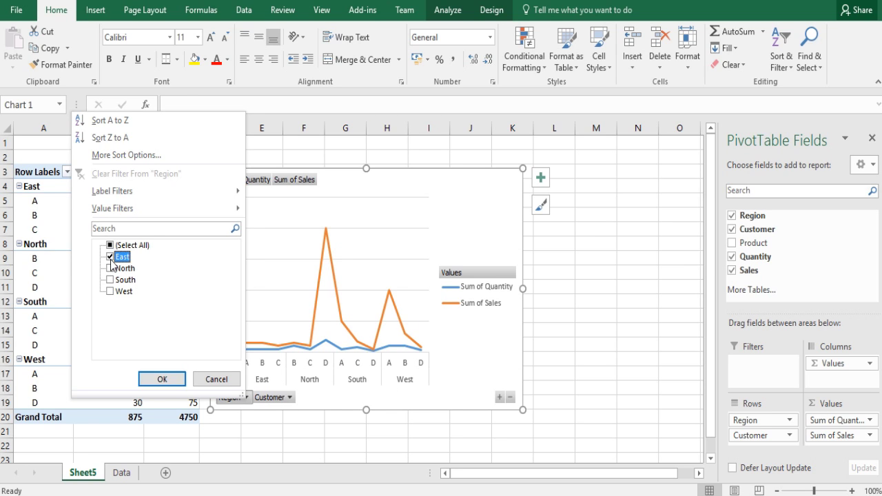
pyautogui.click(171, 381)
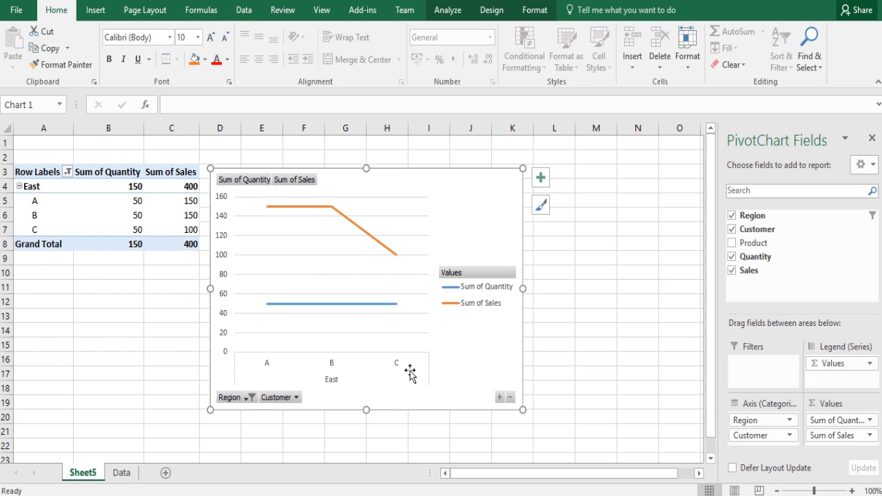
# Reselect all regions in the PivotChart's Region filter.
pyautogui.click(241, 398)
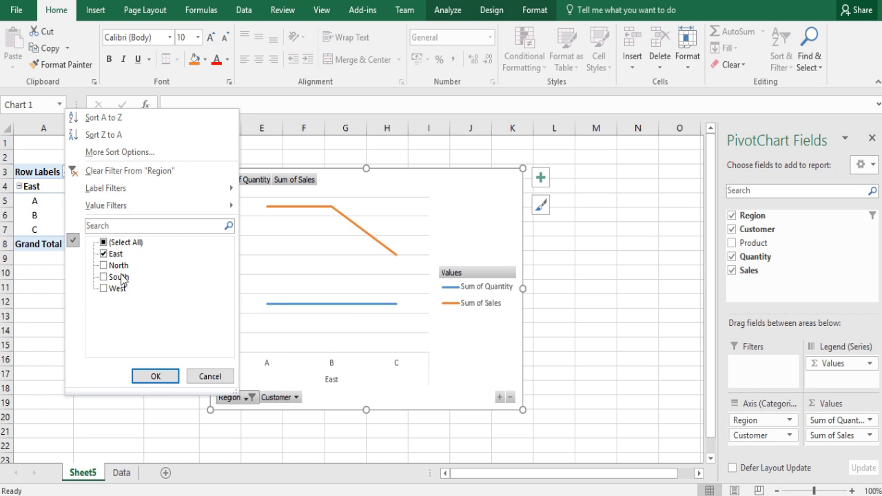
pyautogui.click(103, 243)
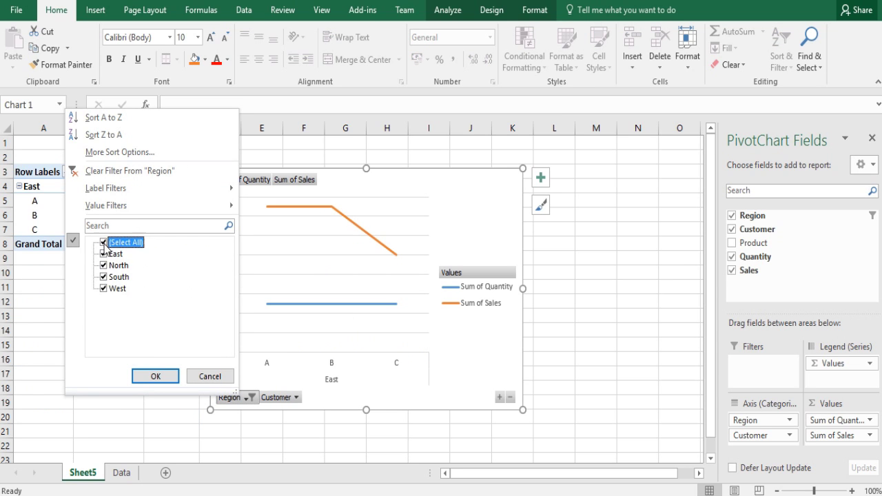
pyautogui.click(161, 376)
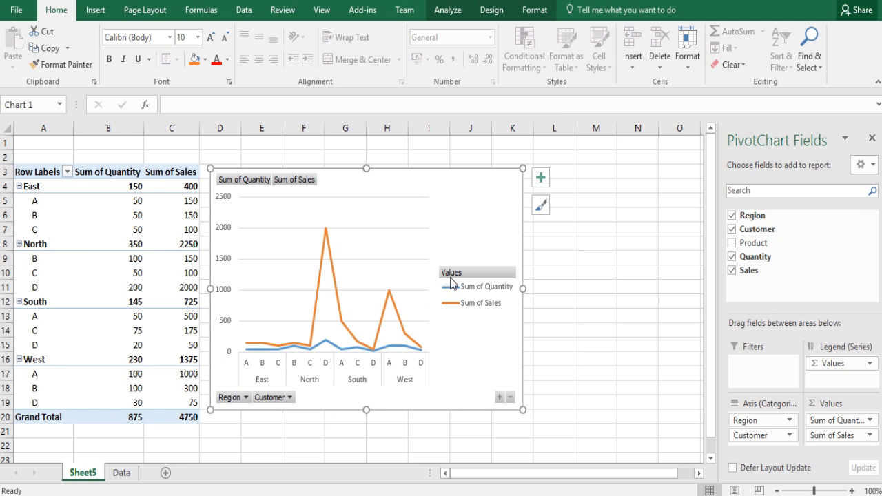
# Add axis titles and a chart title to the PivotChart.
pyautogui.click(480, 273)
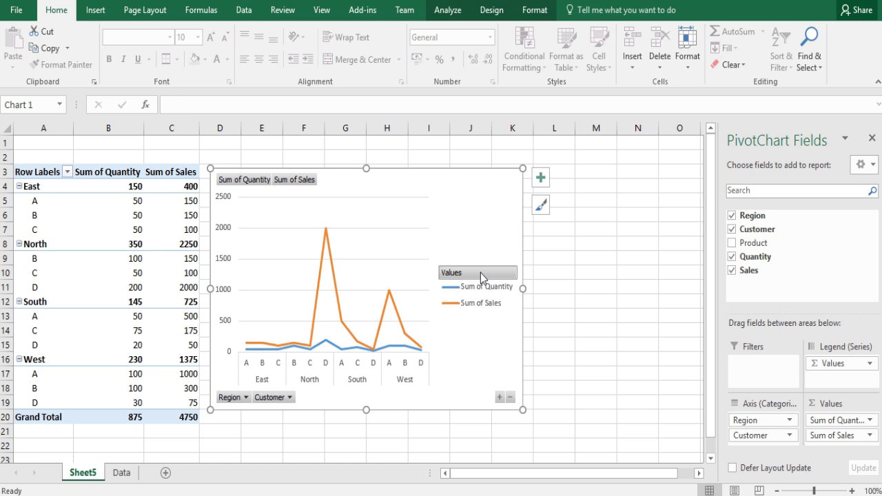
pyautogui.click(541, 180)
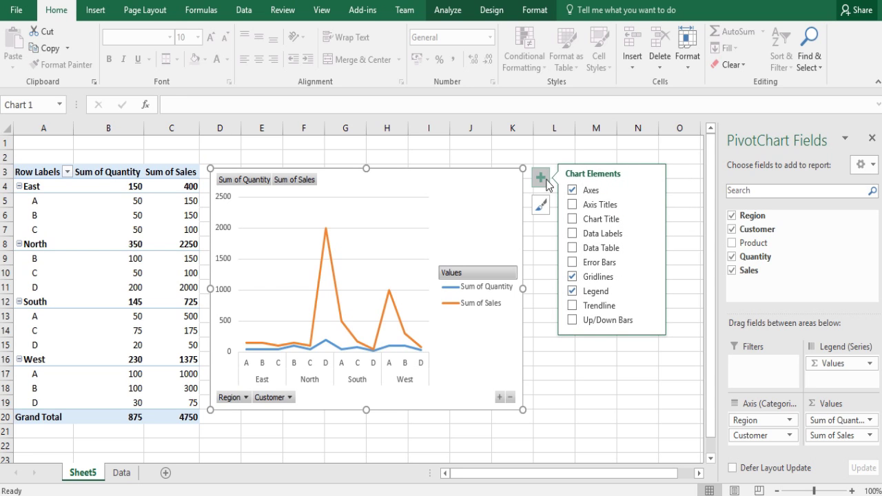
pyautogui.click(583, 205)
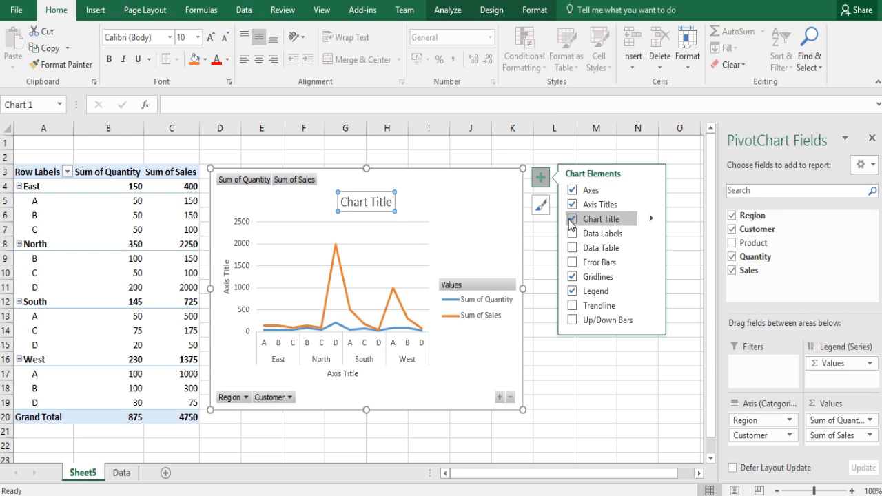
pyautogui.click(570, 219)
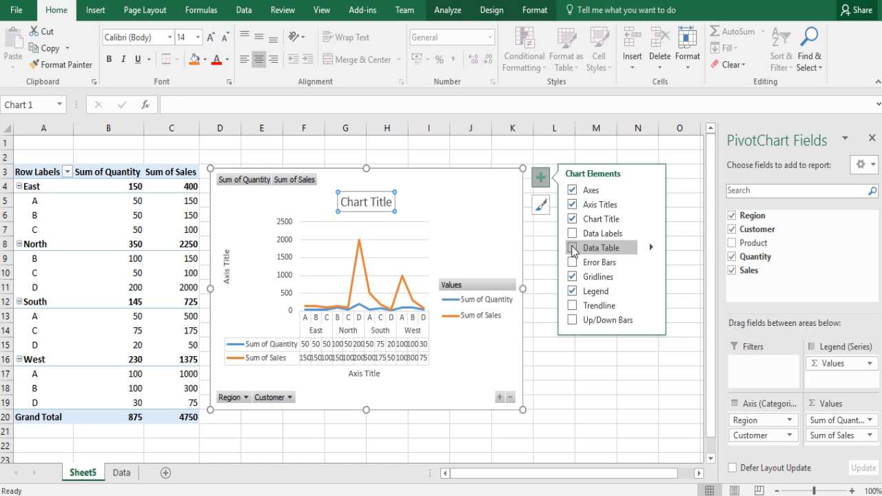
# Add a trendline based on the Sum of Sales series to the PivotChart and deselect the chart.
pyautogui.click(572, 304)
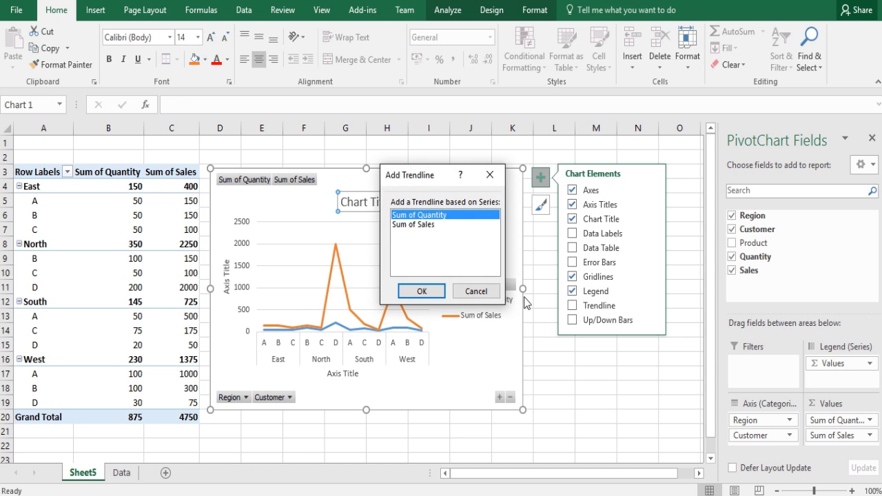
pyautogui.click(428, 226)
pyautogui.click(423, 292)
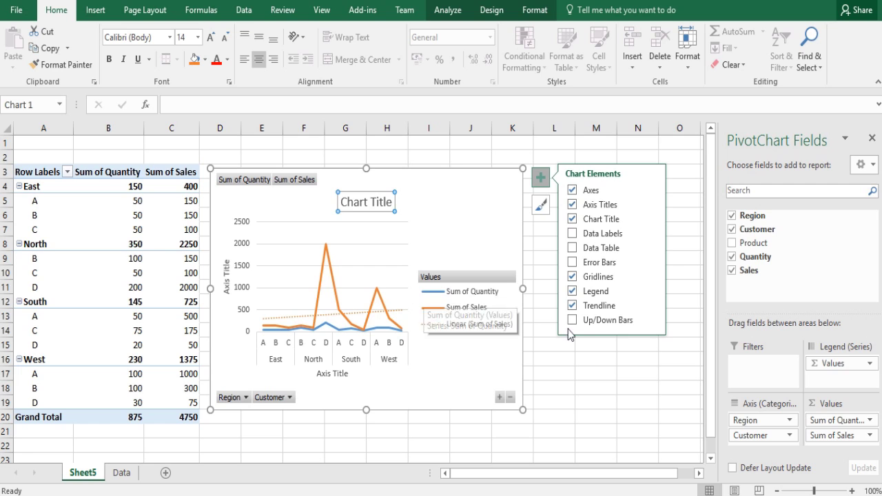
pyautogui.click(428, 434)
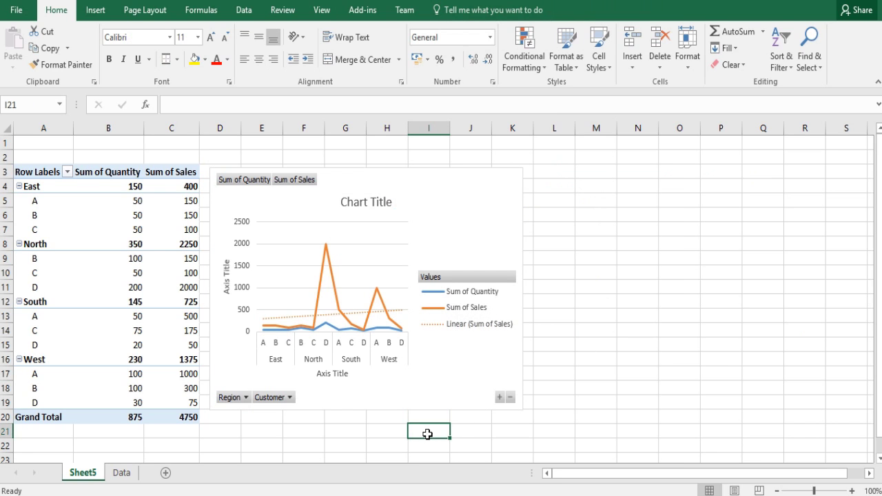